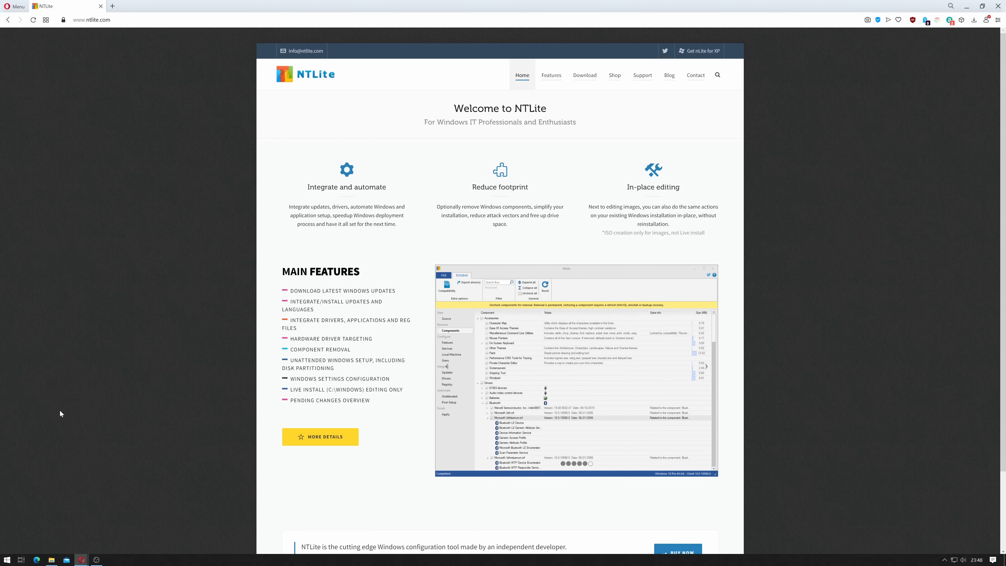
Download the stable 64-bit NTLite installer from the site's download page and launch NTLite_setup_x64.exe.
left_click(587, 81)
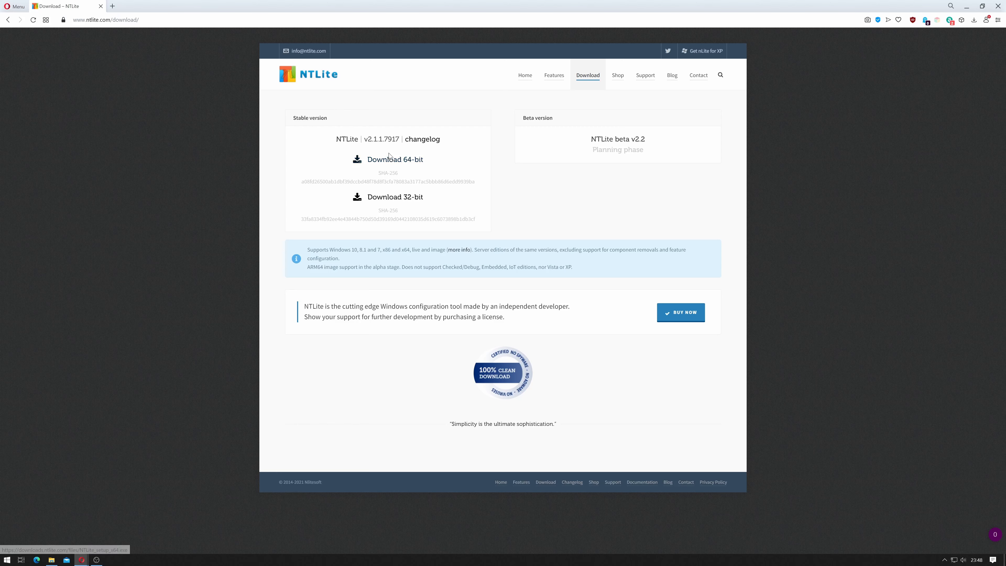
left_click(390, 158)
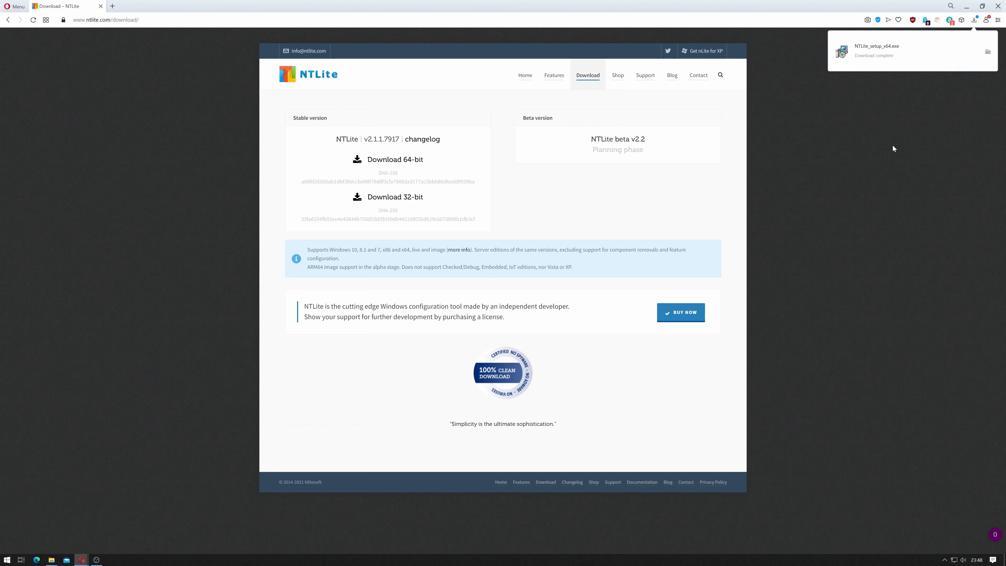
left_click(912, 53)
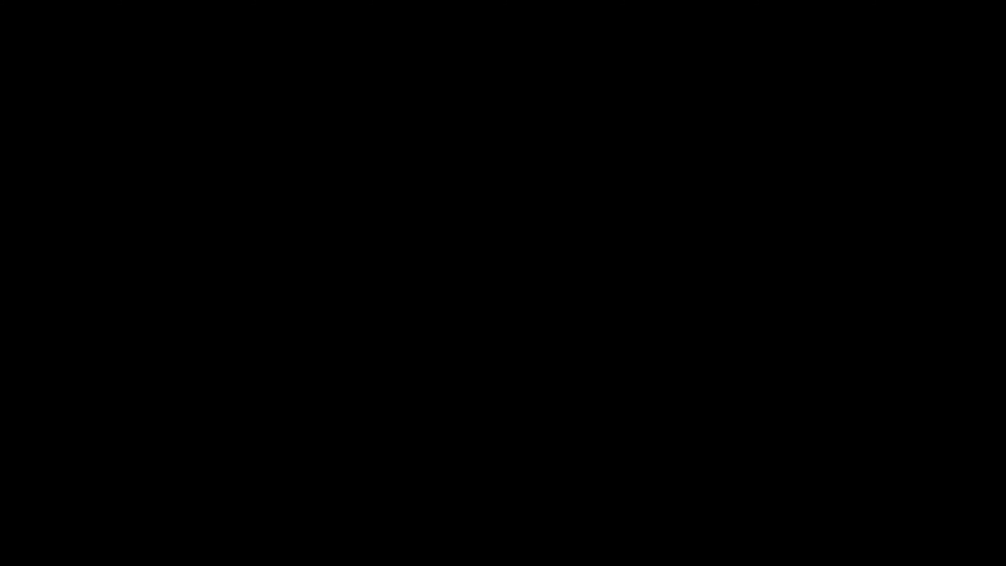
left_click(467, 337)
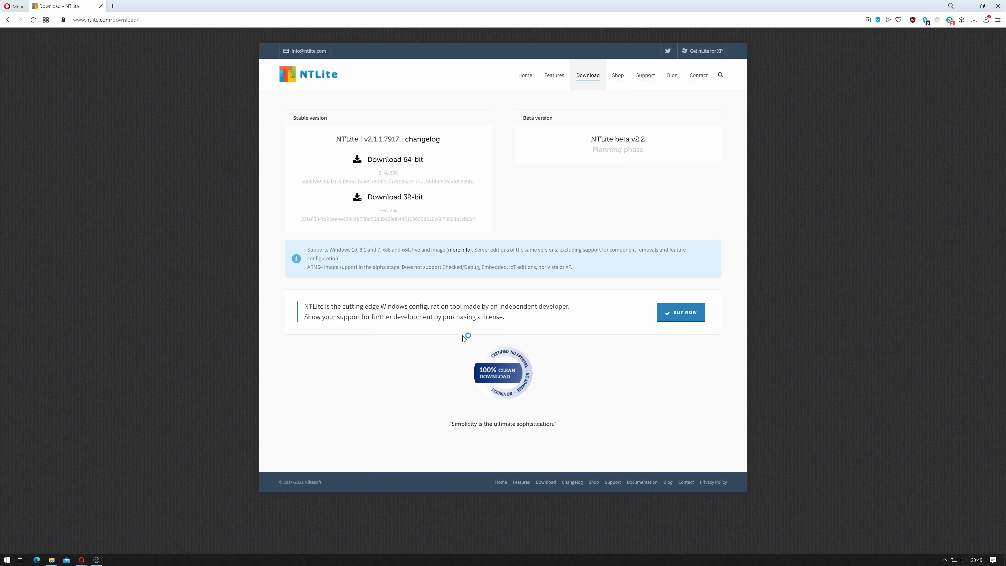
Accept the license agreement, install NTLite with a desktop shortcut and Portable Mode off, and finish the setup.
left_click(449, 319)
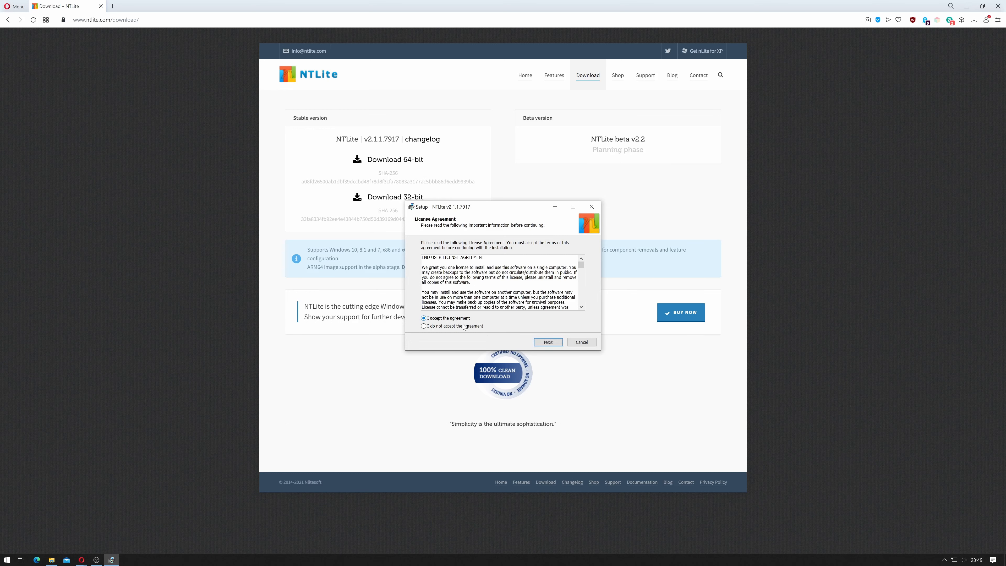
left_click(548, 342)
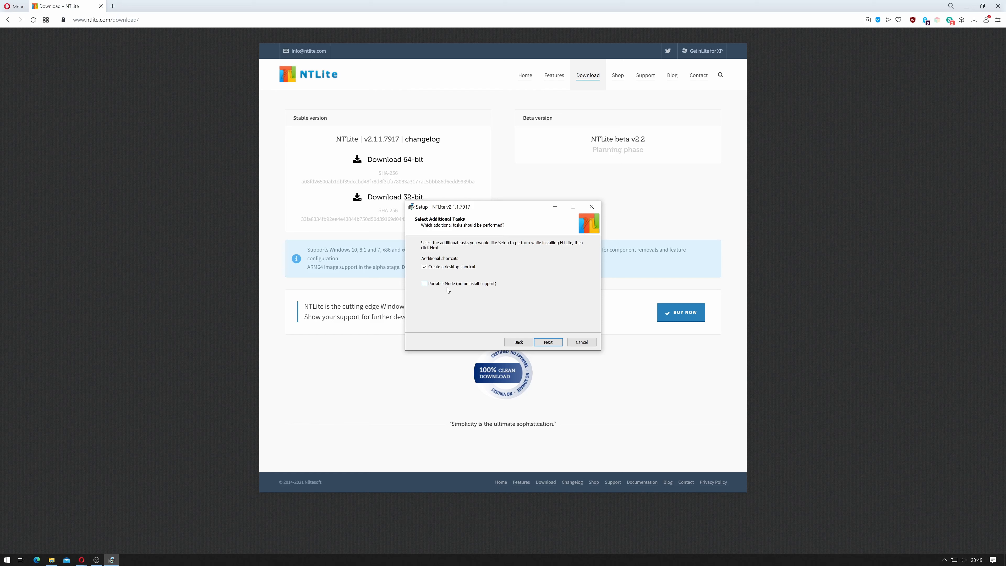
left_click(556, 343)
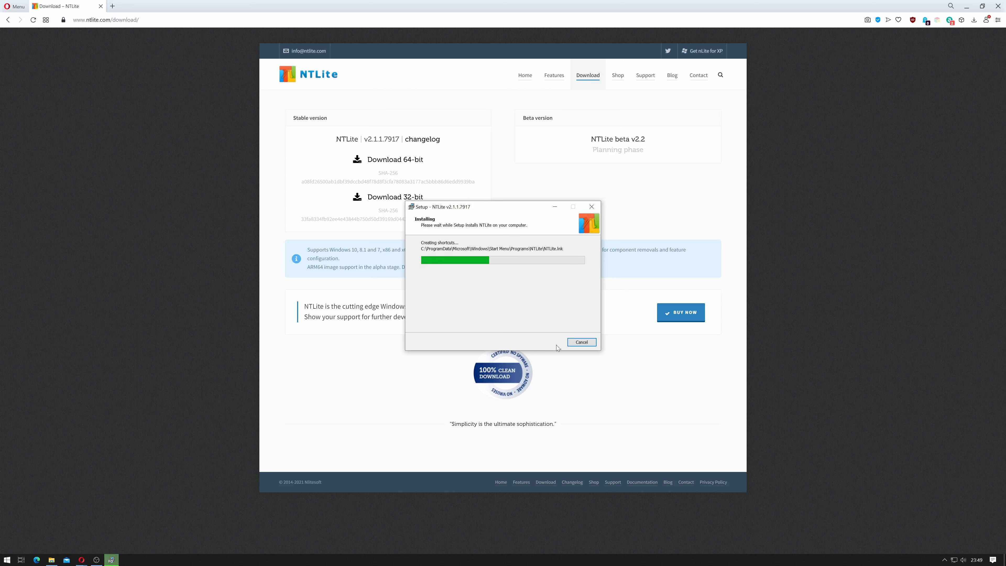
left_click(548, 342)
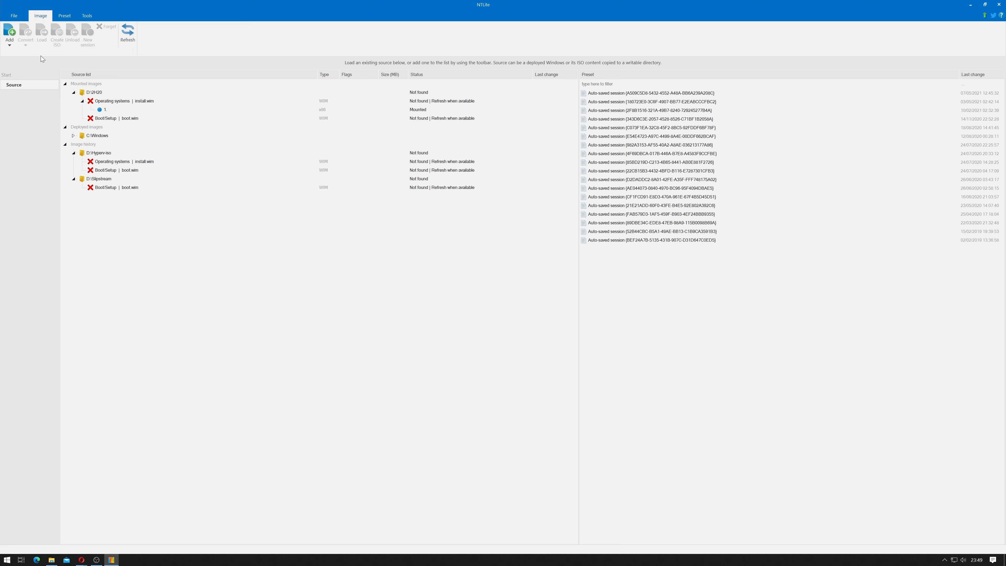
Add the Win1021h1 folder on the Data (D:) drive as an image directory in the source list.
left_click(11, 38)
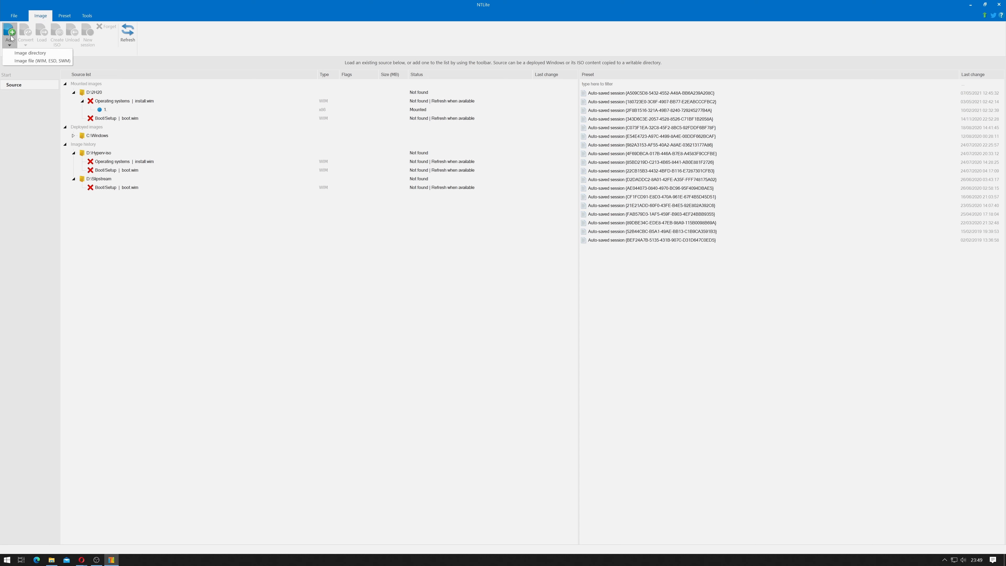
left_click(54, 55)
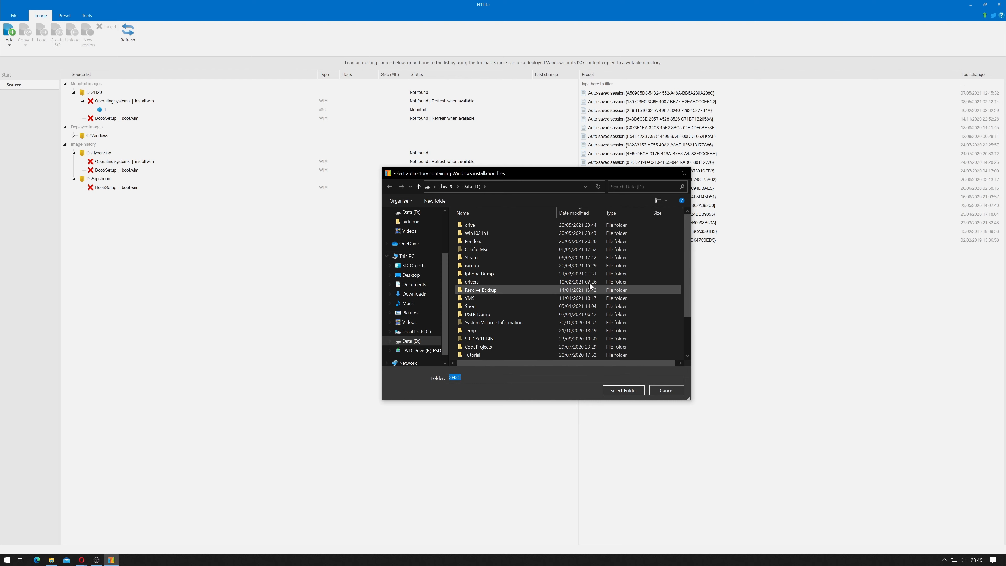
left_click(528, 232)
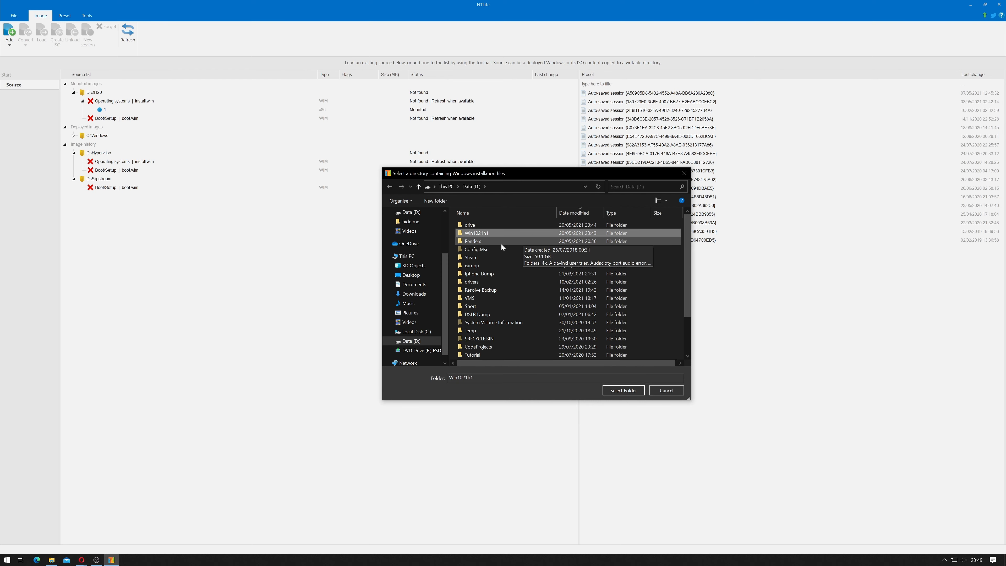
left_click(621, 391)
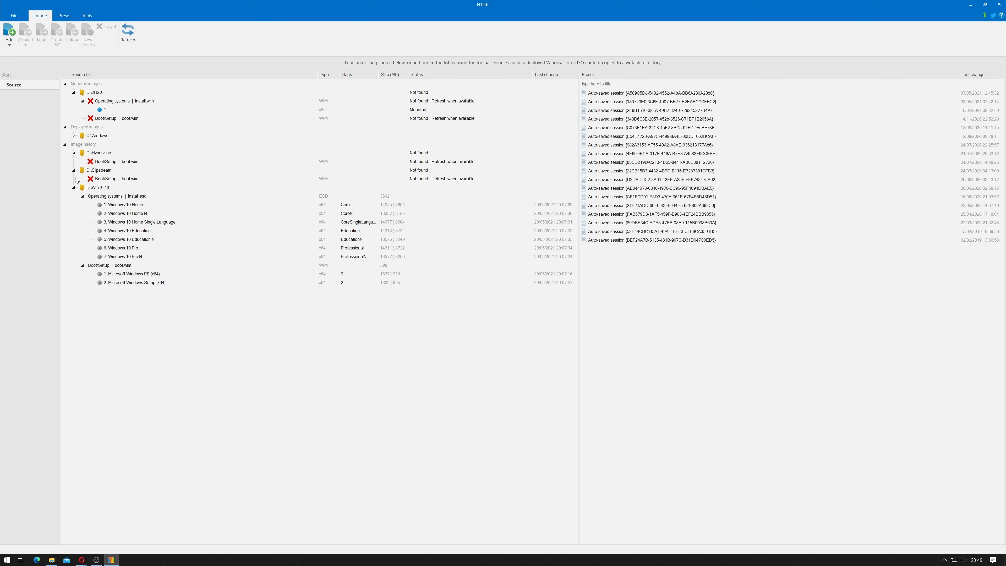
Load the Windows 10 Pro edition from the Win1021h1 install.esd, agreeing to convert the image to the standard WIM format.
left_click(119, 196)
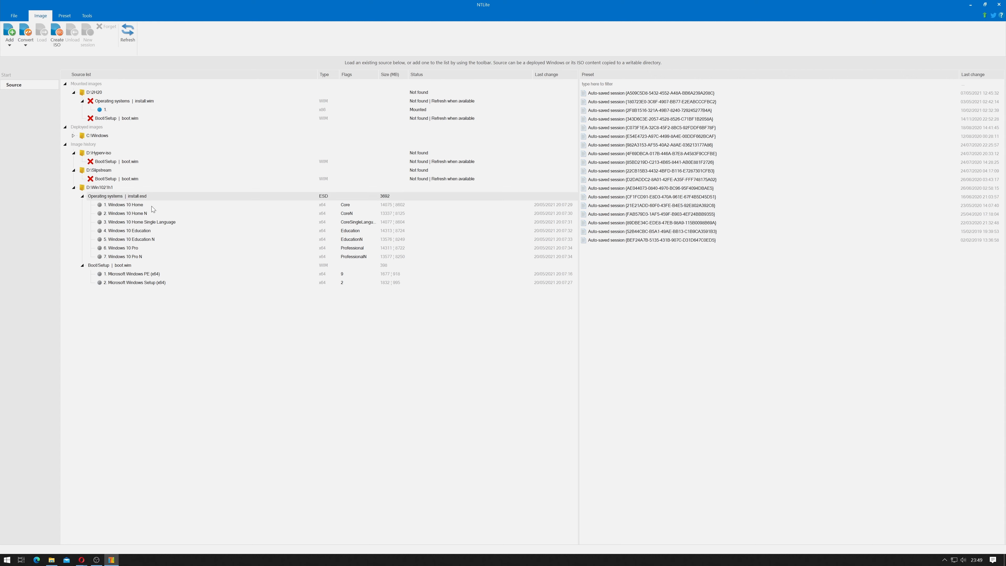
left_click(154, 256)
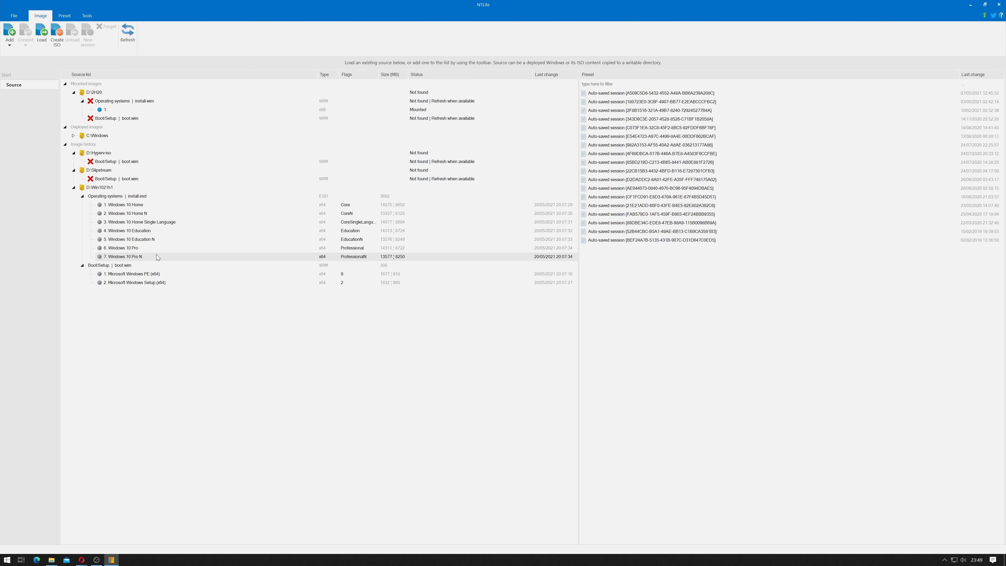
left_click(135, 247)
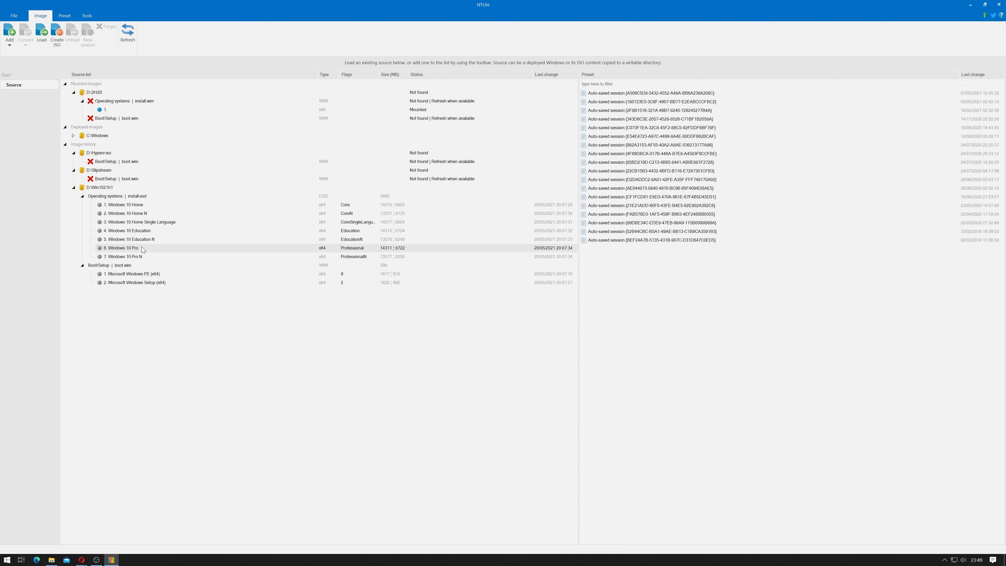
double_click(141, 247)
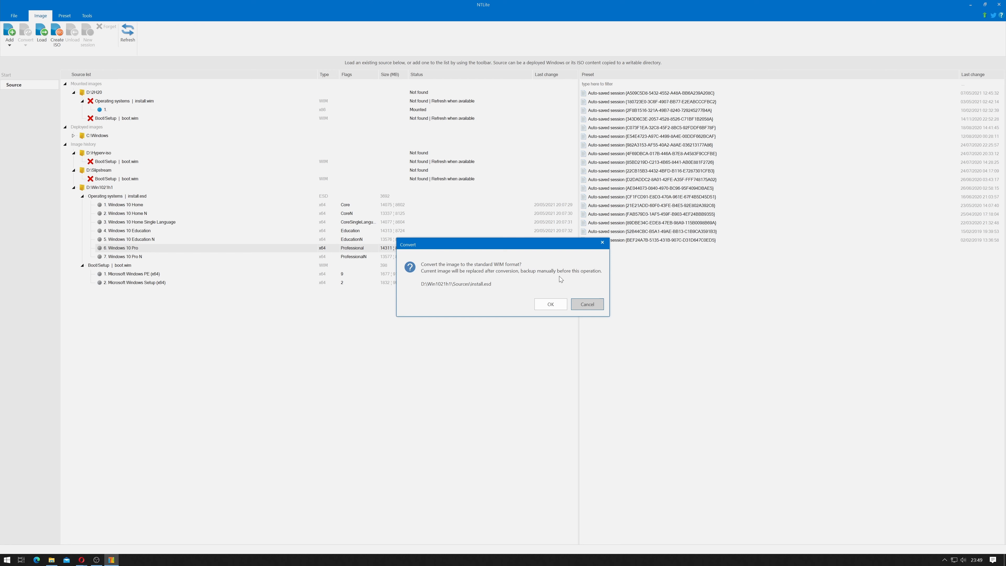
left_click(550, 306)
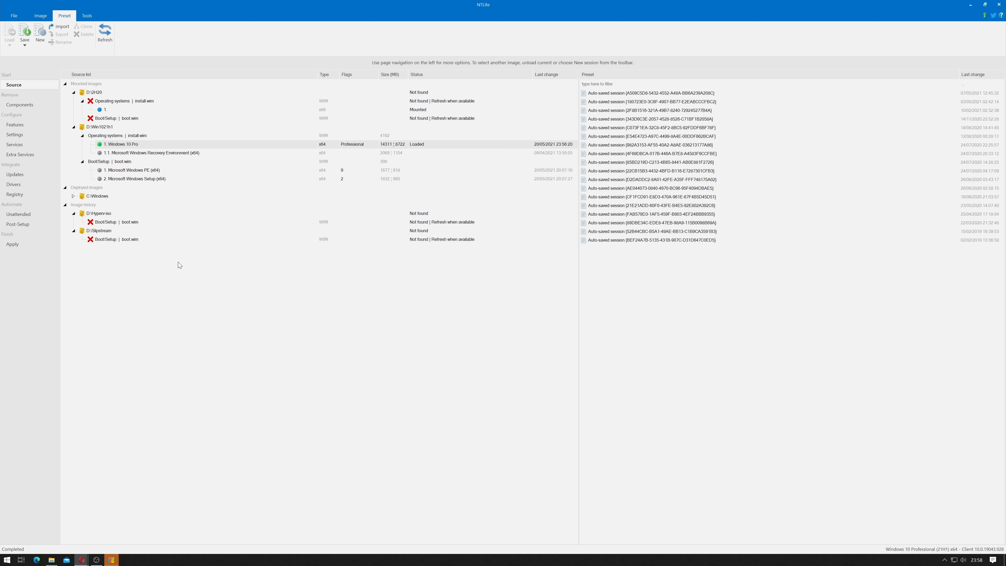
left_click(242, 321)
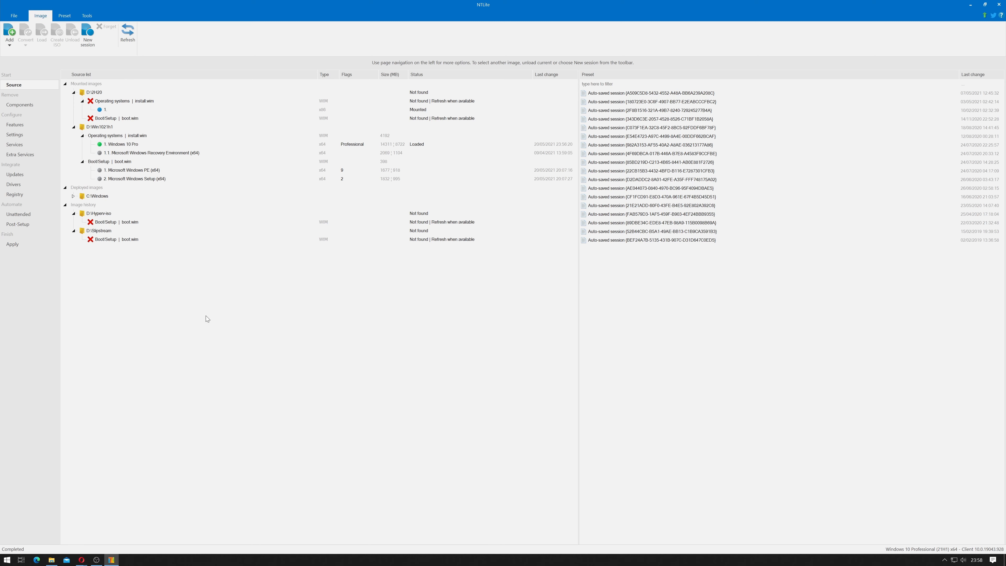
Enqueue the latest online updates KB5003173 and KB5001412 for the loaded Windows 10 21H1 x64 image.
left_click(18, 175)
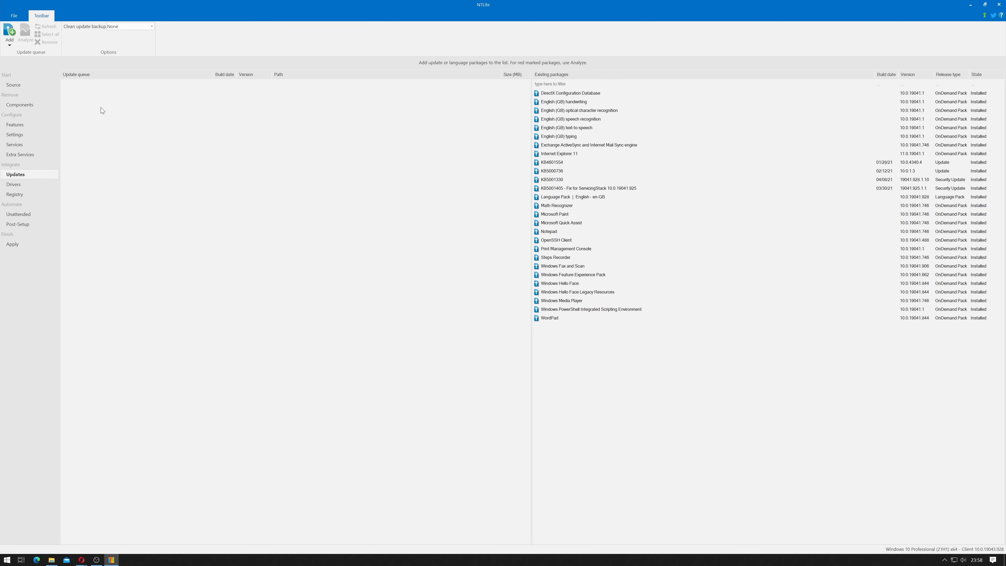
left_click(14, 35)
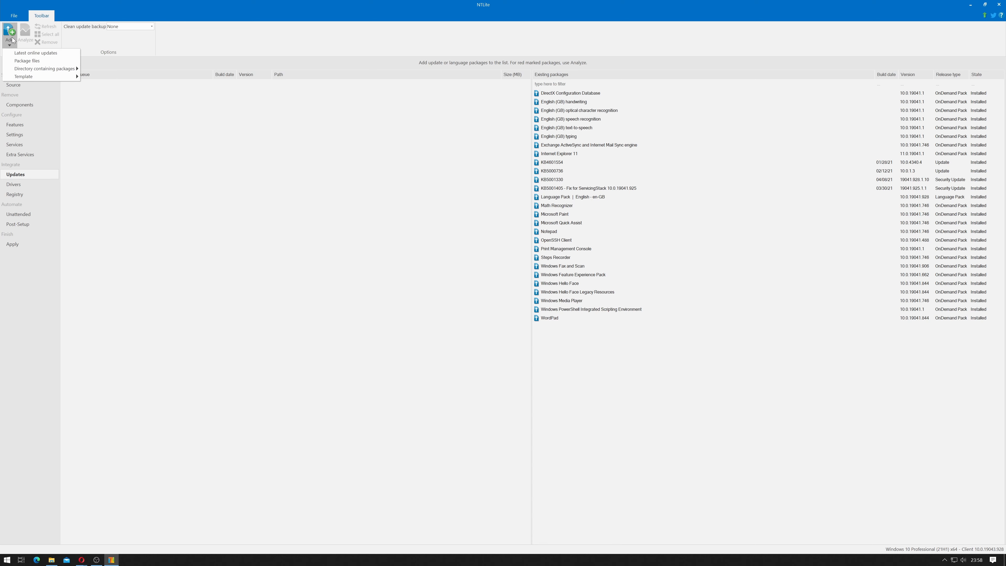
left_click(60, 55)
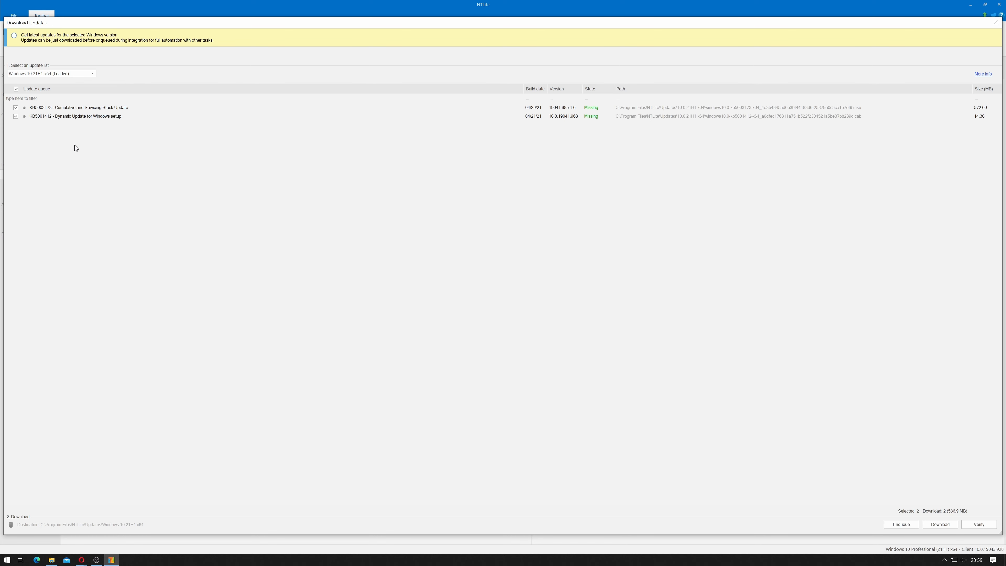
left_click(901, 525)
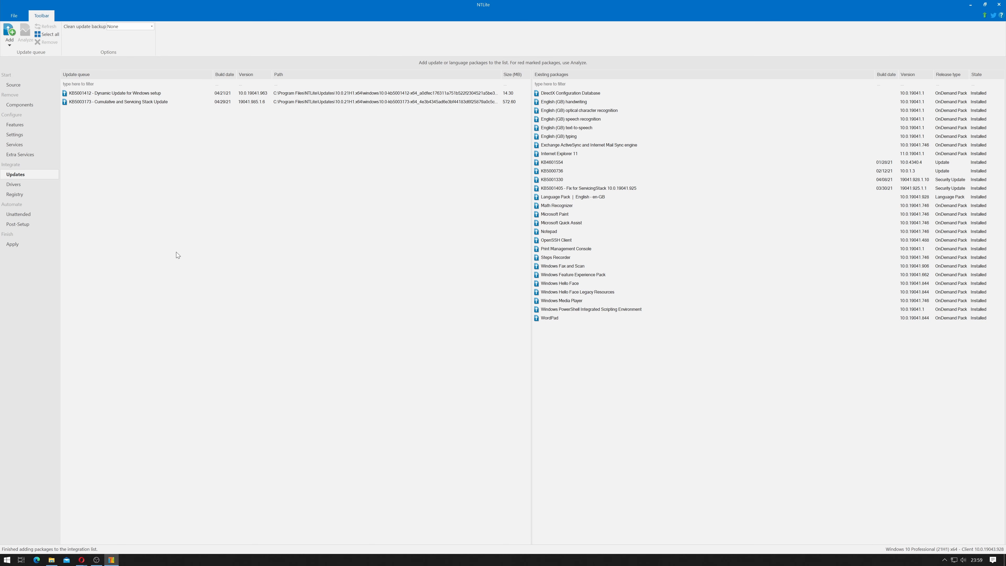
Queue all drivers from the "drive" folder on Data (D:) for integration and dismiss the driver integration report.
left_click(13, 186)
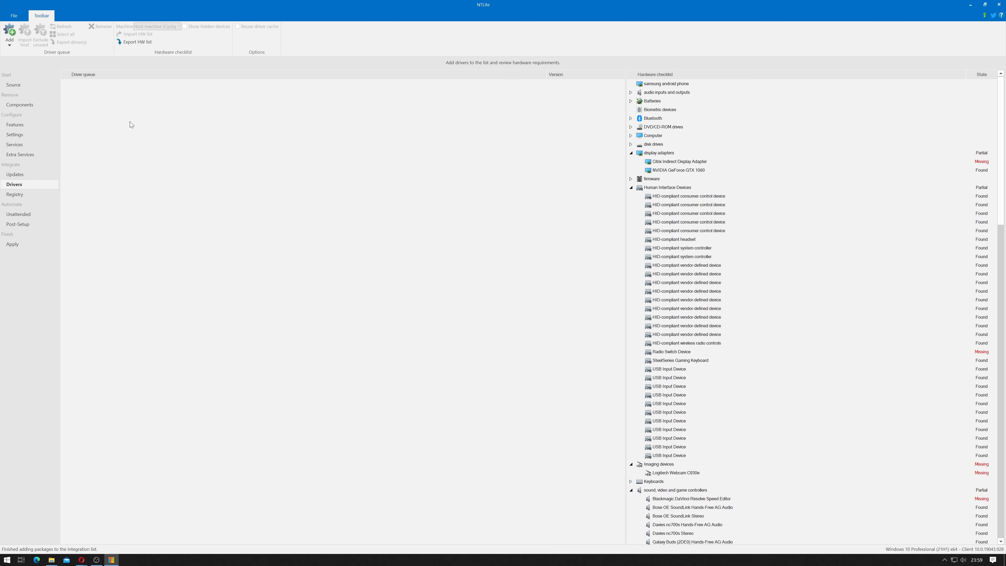
left_click(9, 39)
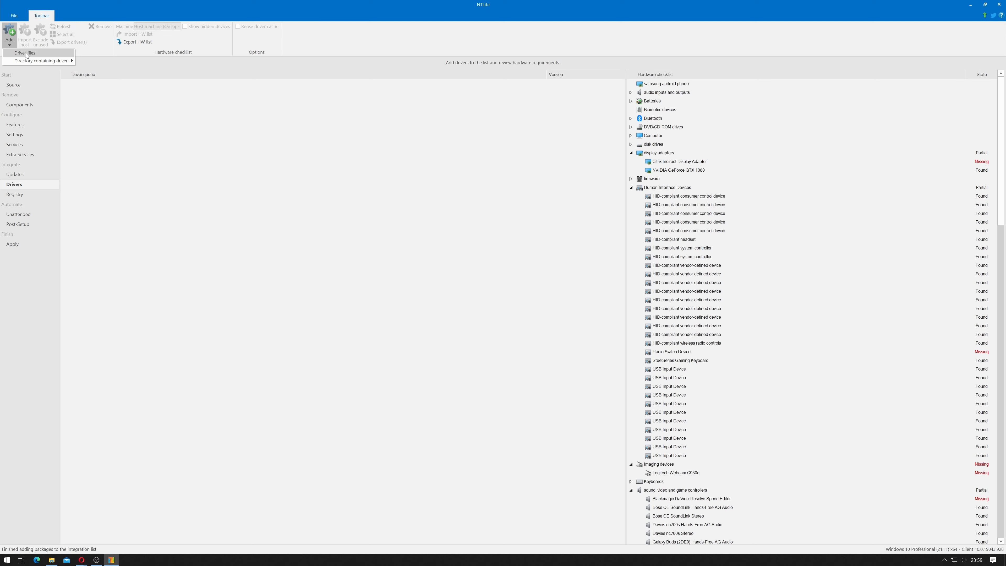
mouse_move(21, 63)
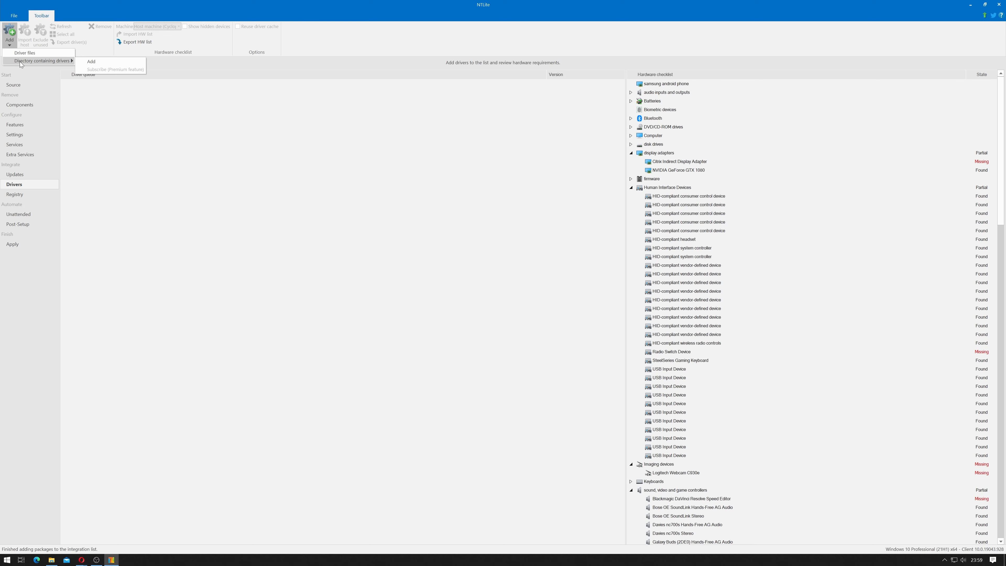
left_click(92, 62)
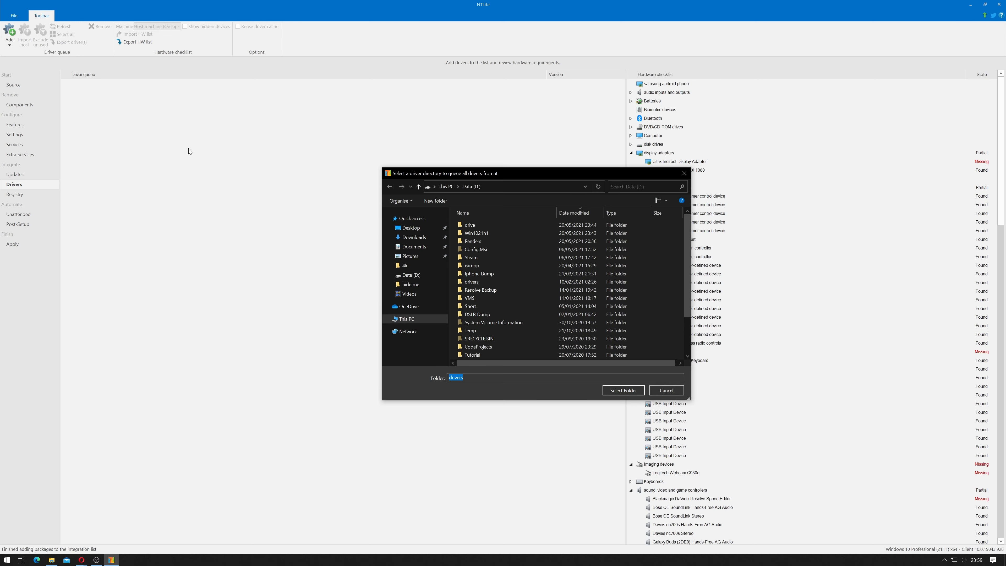
left_click(475, 225)
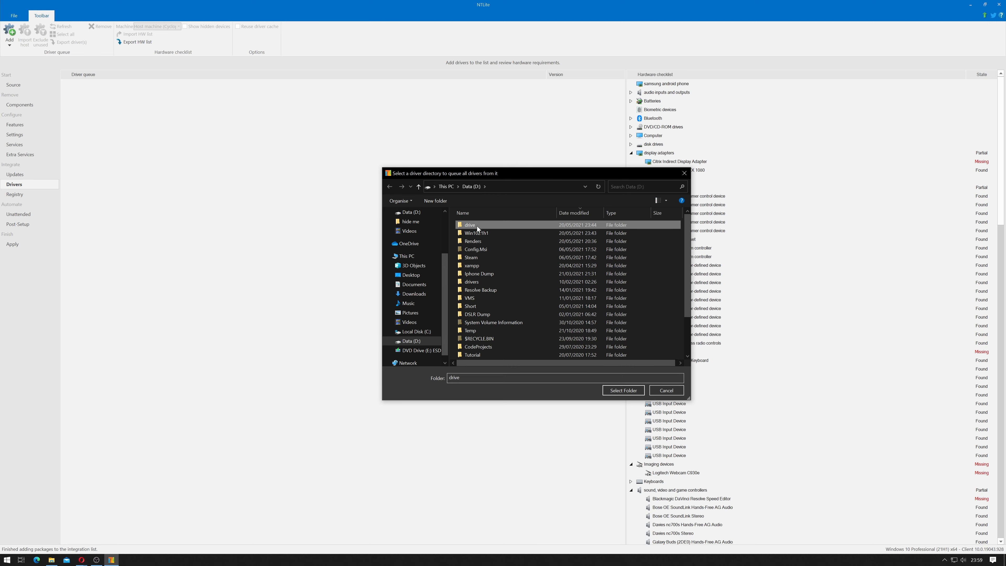
left_click(622, 391)
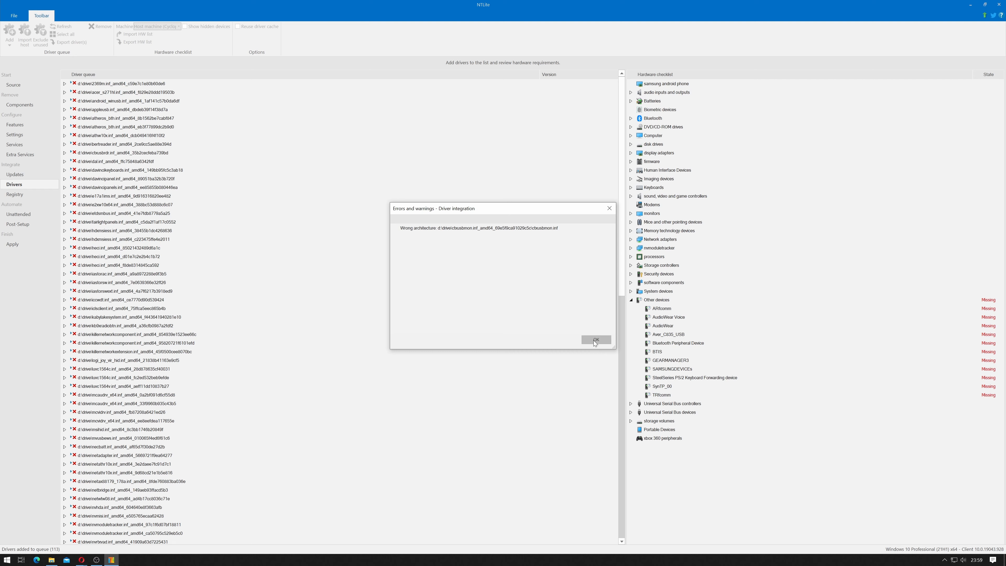
left_click(594, 340)
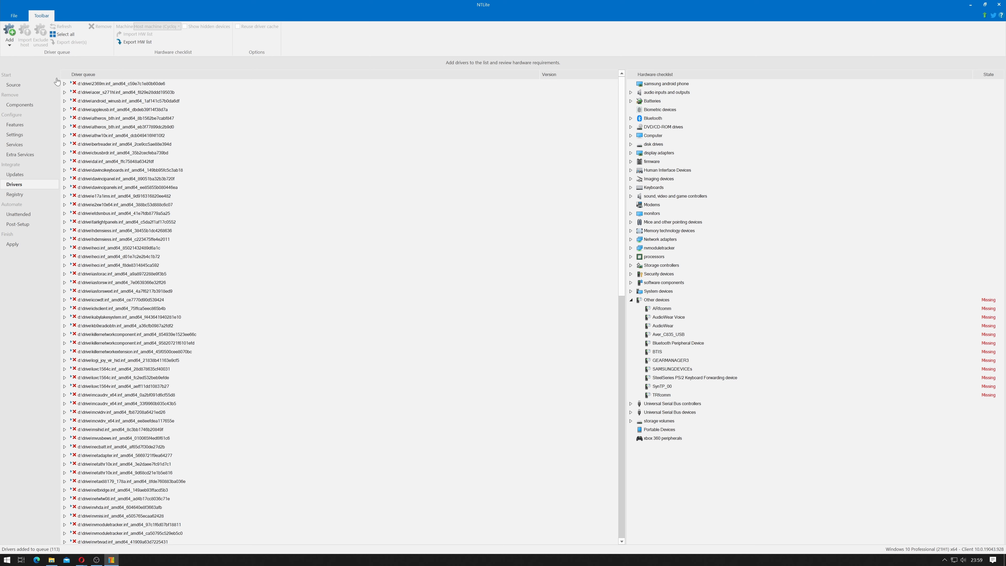
Queue all drivers from the "drivers" folder on Data (D:) as well, then review and dismiss the driver integration report.
left_click(11, 44)
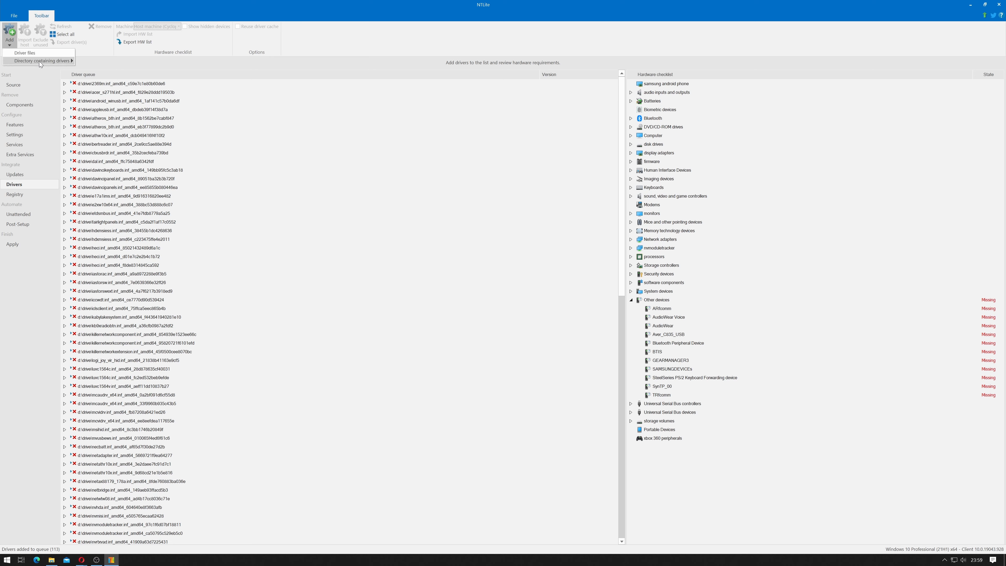
mouse_move(39, 62)
left_click(91, 62)
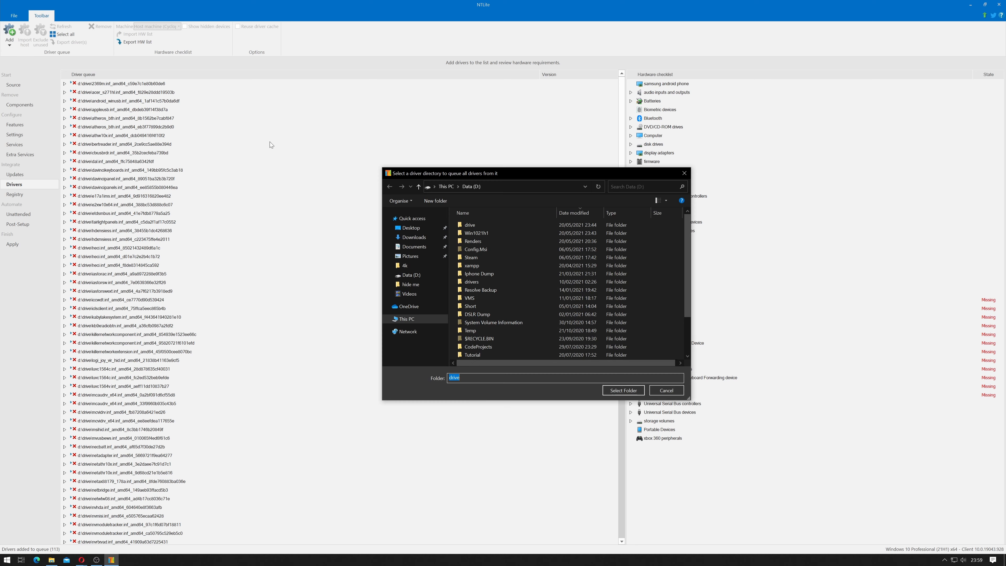
double_click(477, 282)
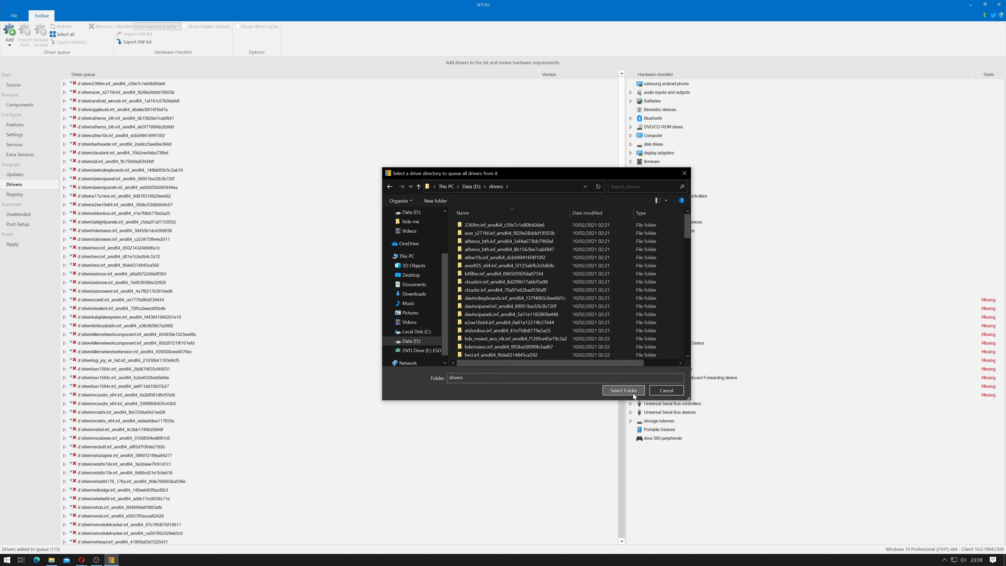
left_click(623, 391)
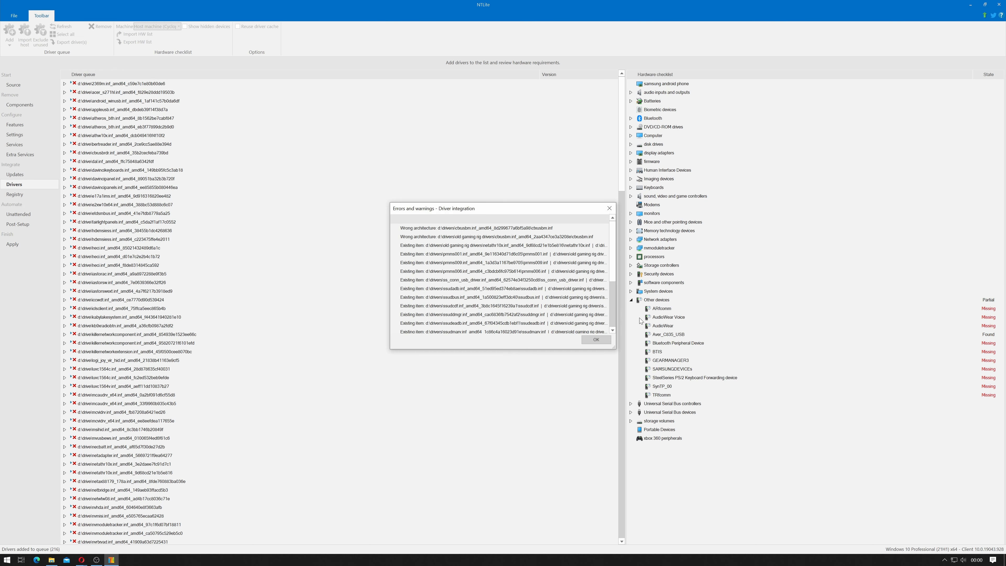
scroll(614, 299, "down", 3)
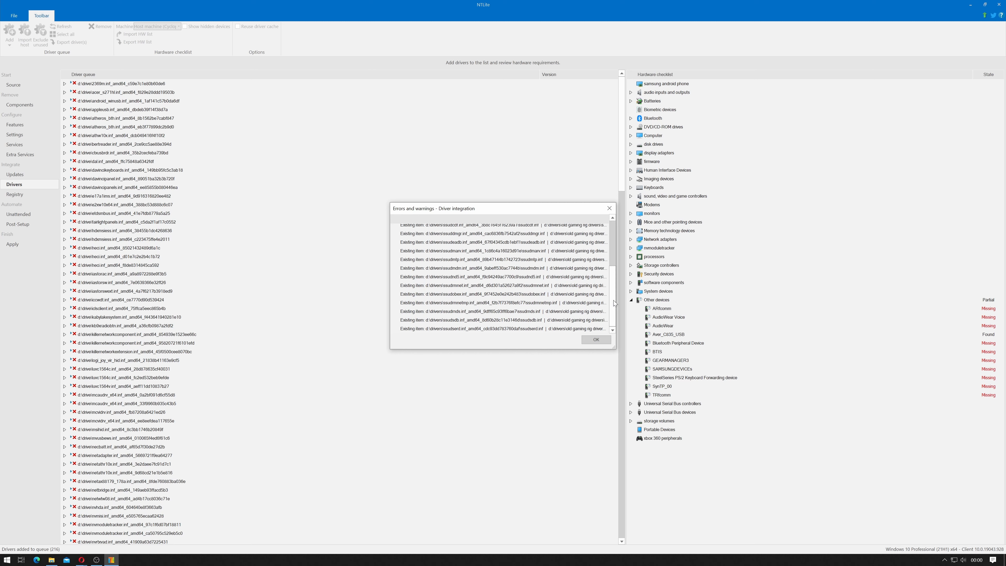
left_click(596, 339)
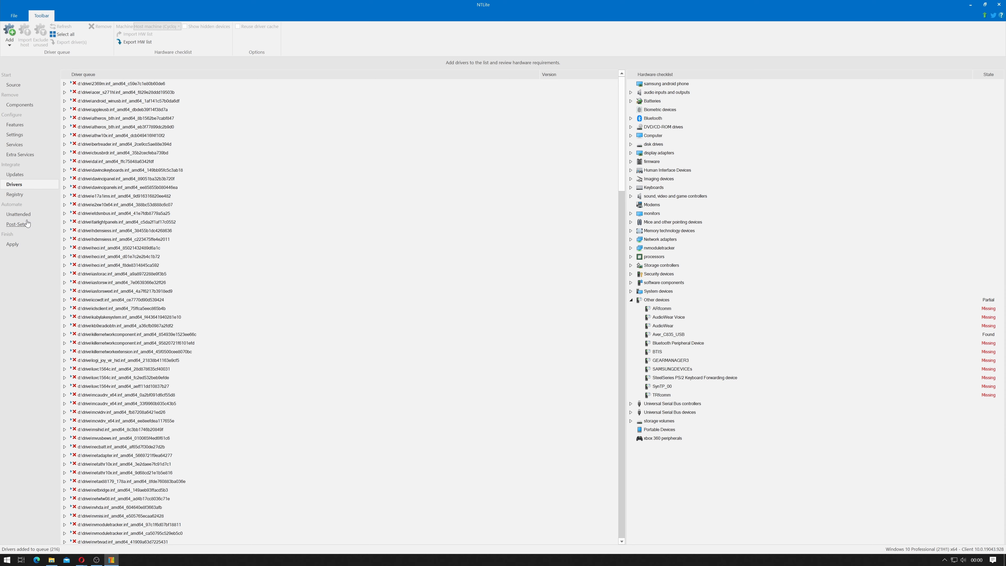
Set the image tasks to save the image and trim editions, enable removal of nonessential editions, and check the image format options.
left_click(20, 246)
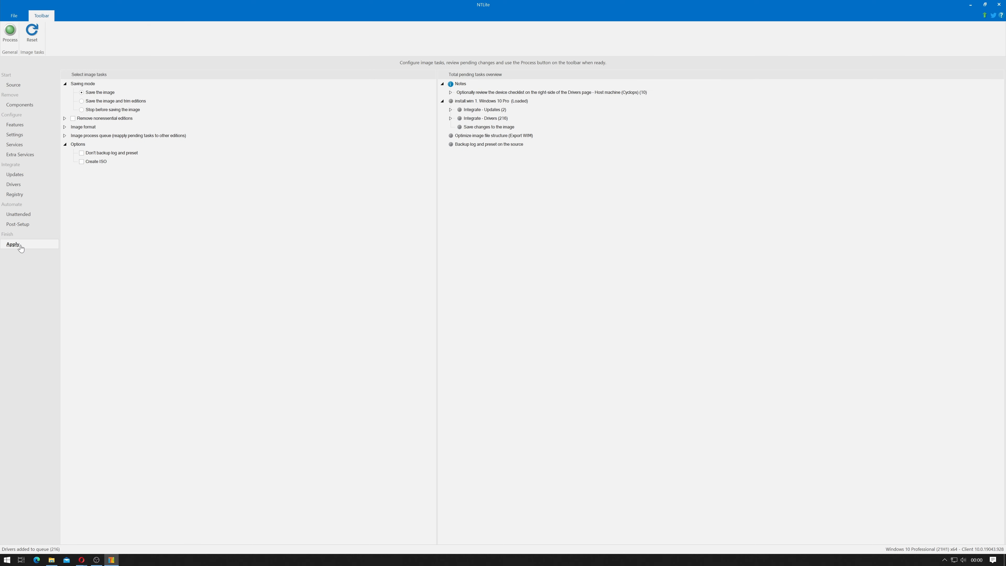
left_click(84, 103)
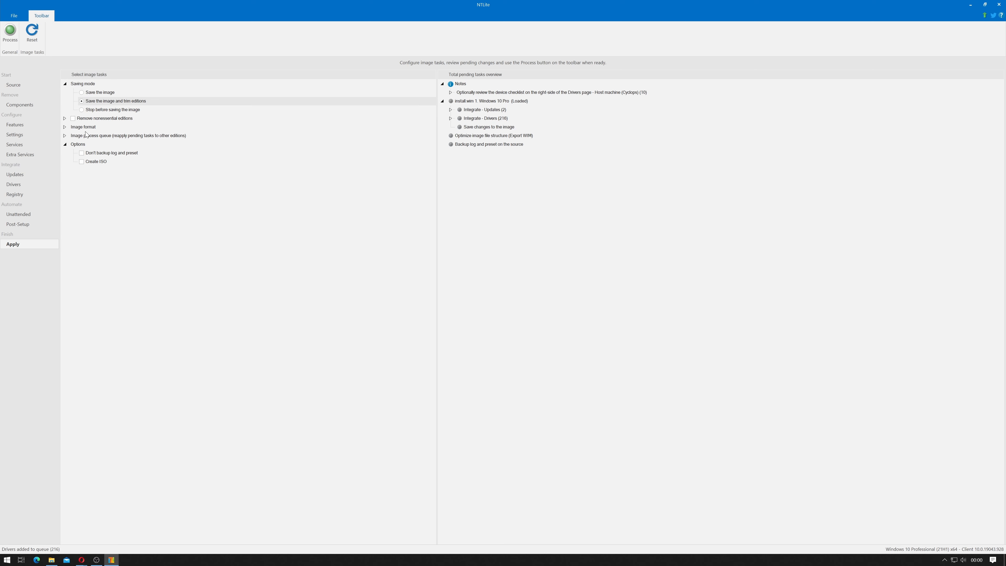
left_click(73, 118)
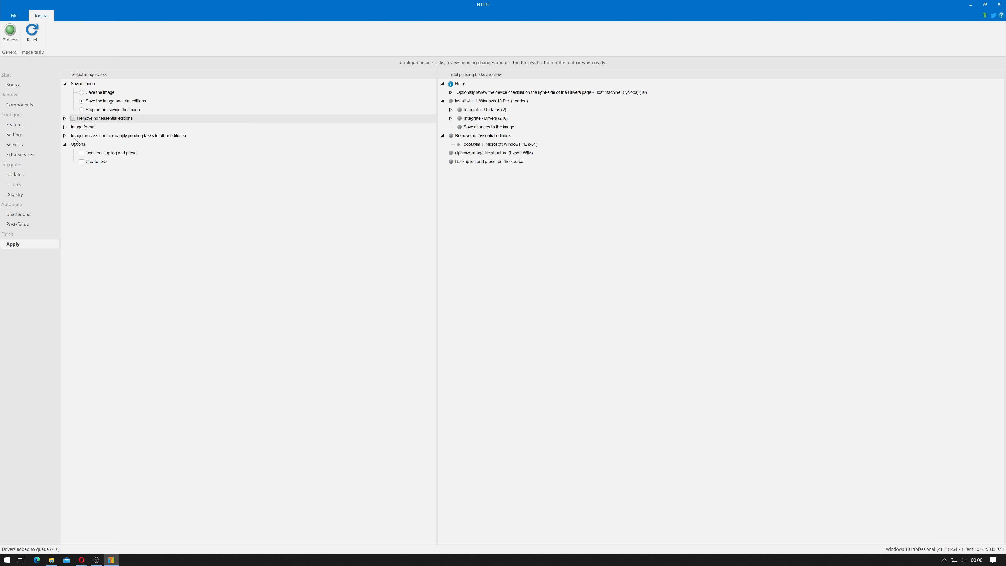
left_click(66, 128)
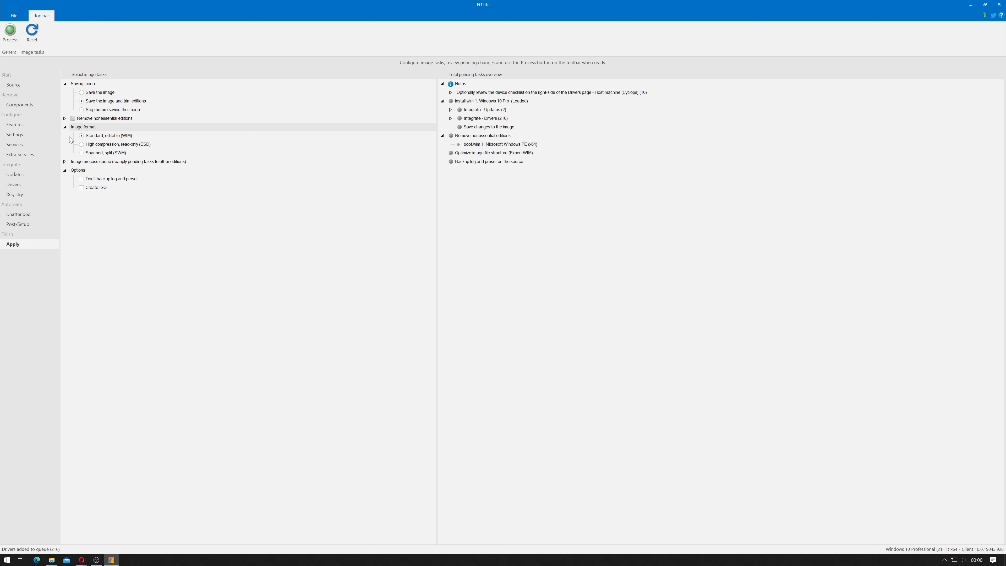
left_click(65, 128)
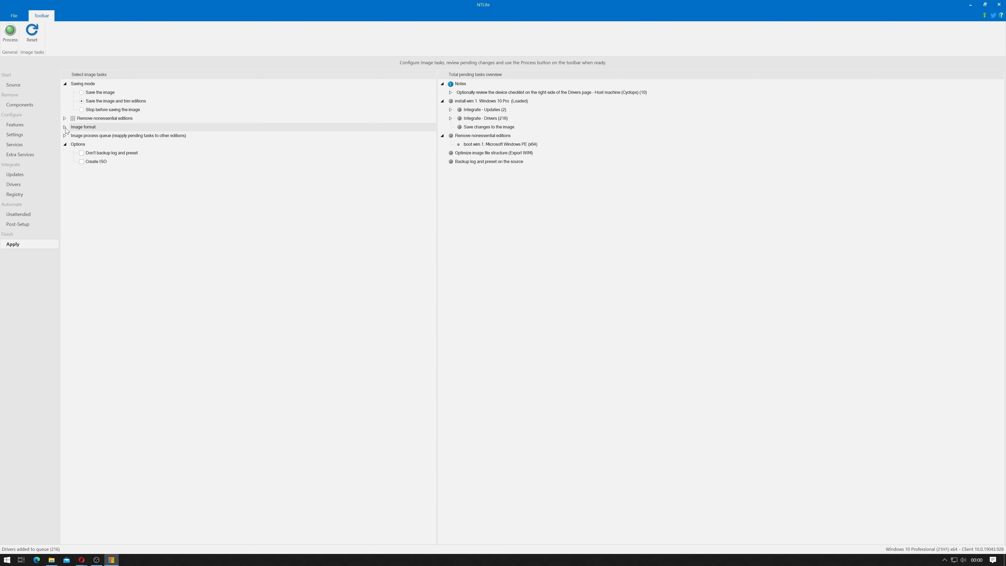
Enable ISO creation, saving it as NTlite-may in D:\VMS\ISOS with the label NTlite-may.
left_click(81, 161)
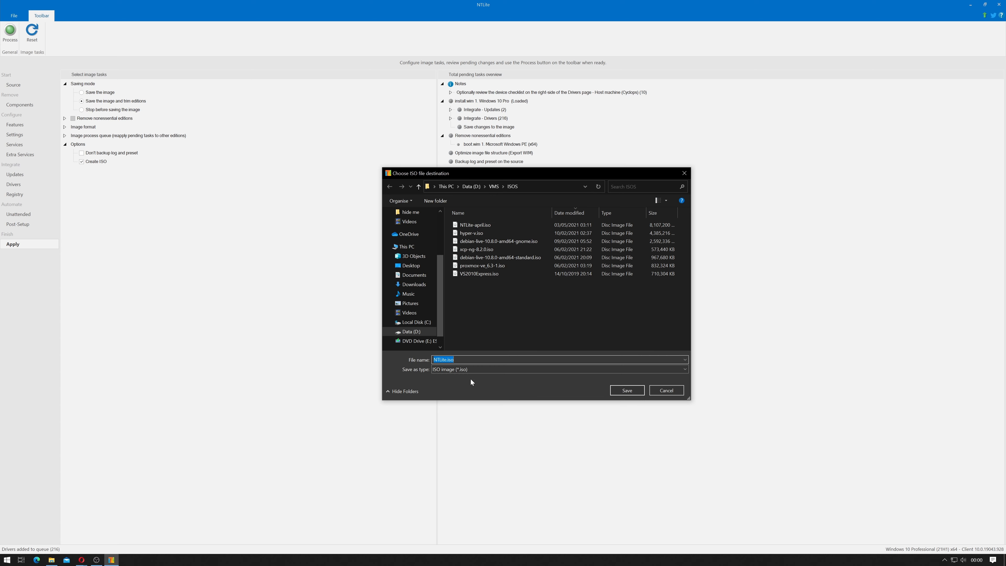
type("N")
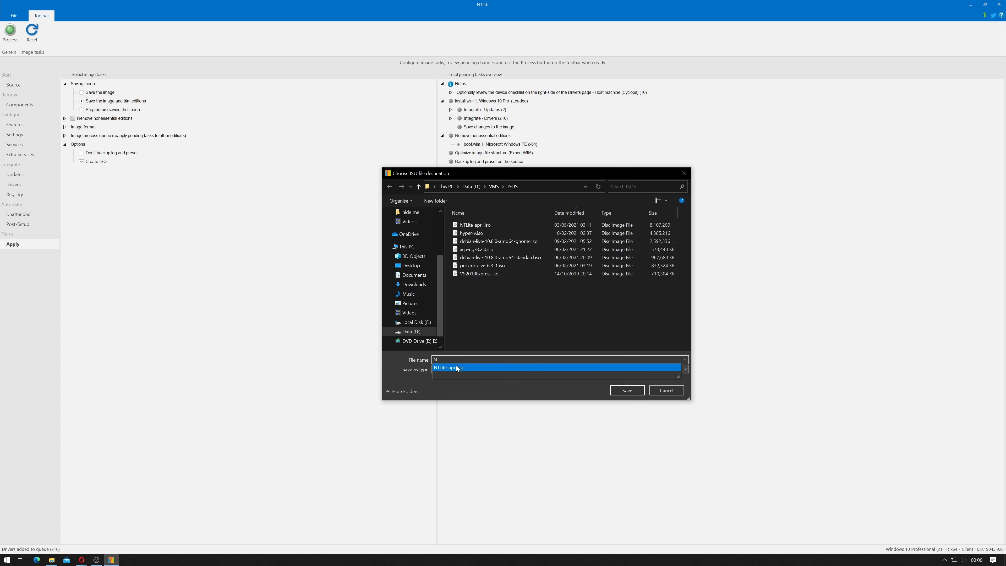
type("Tlite-may")
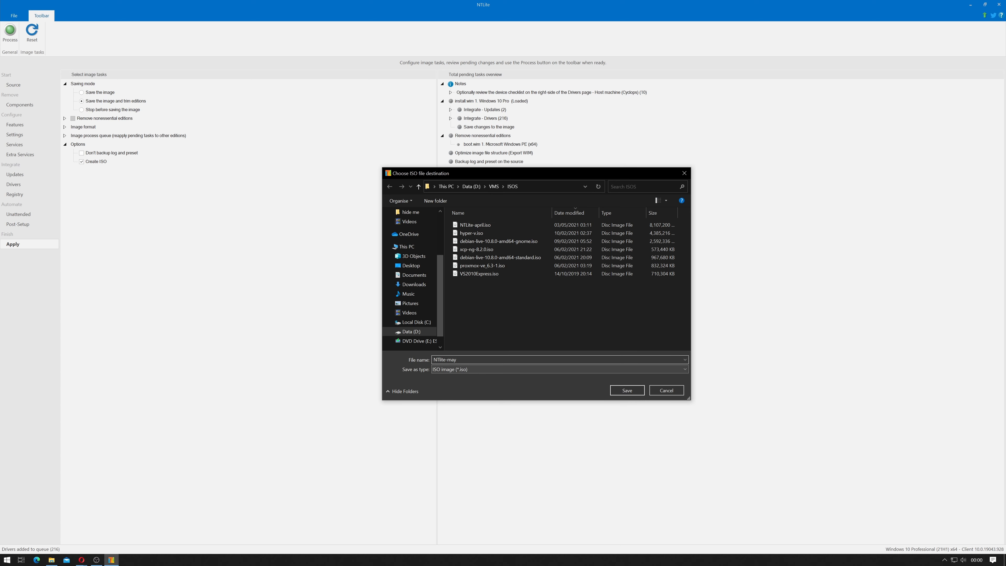
key("Return")
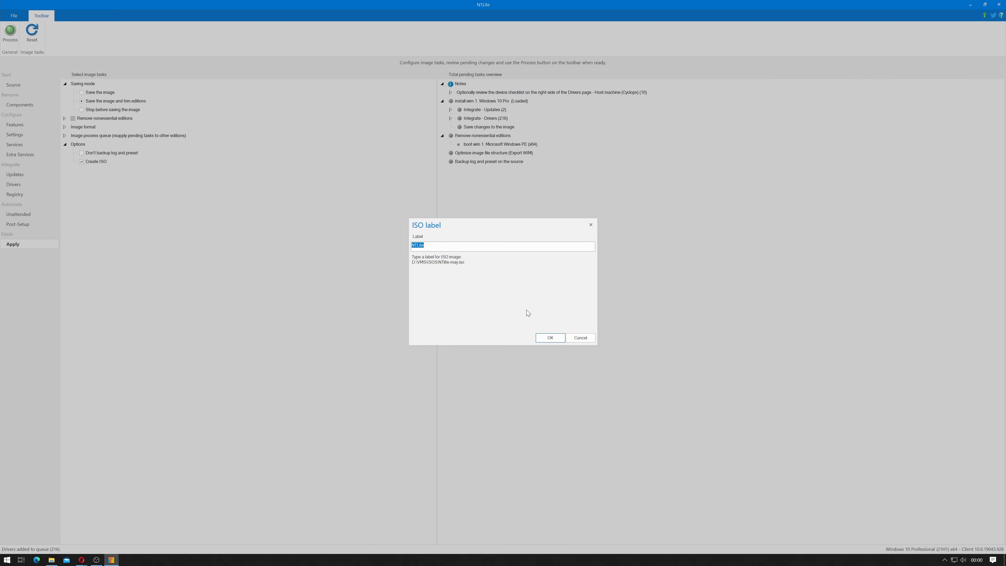
type("NT")
key("Return")
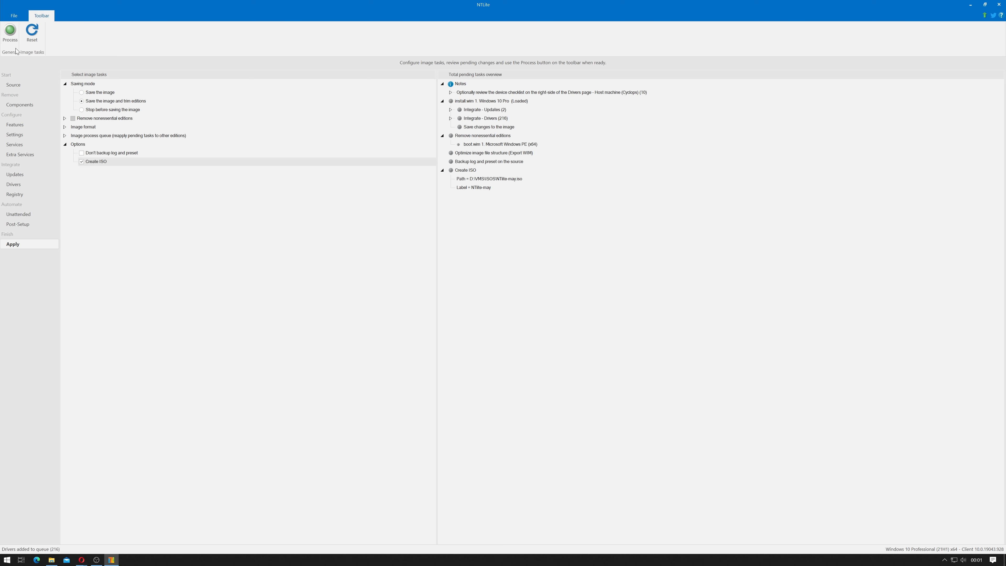
Start processing the pending image tasks and close the Windows Security window.
left_click(10, 31)
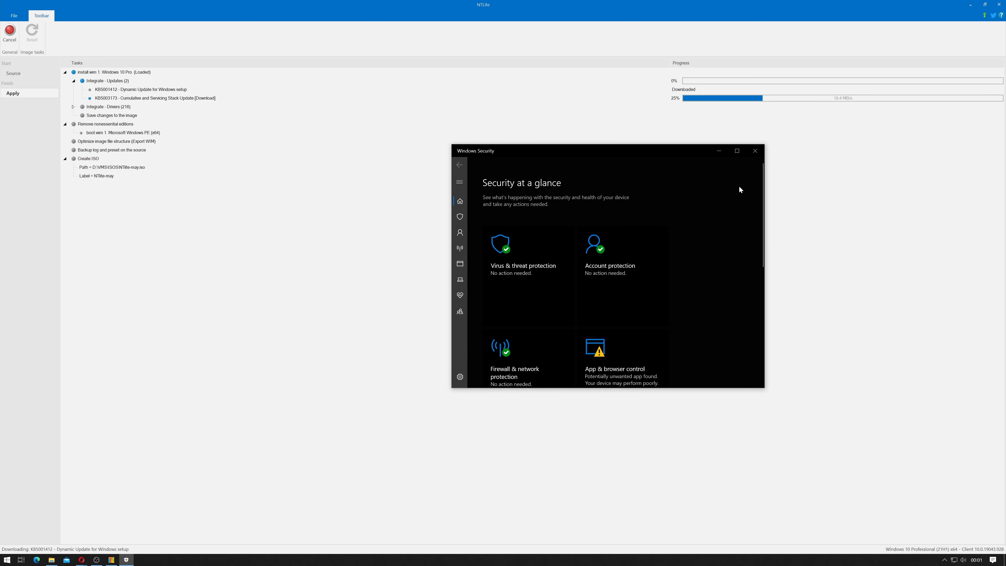
left_click(756, 151)
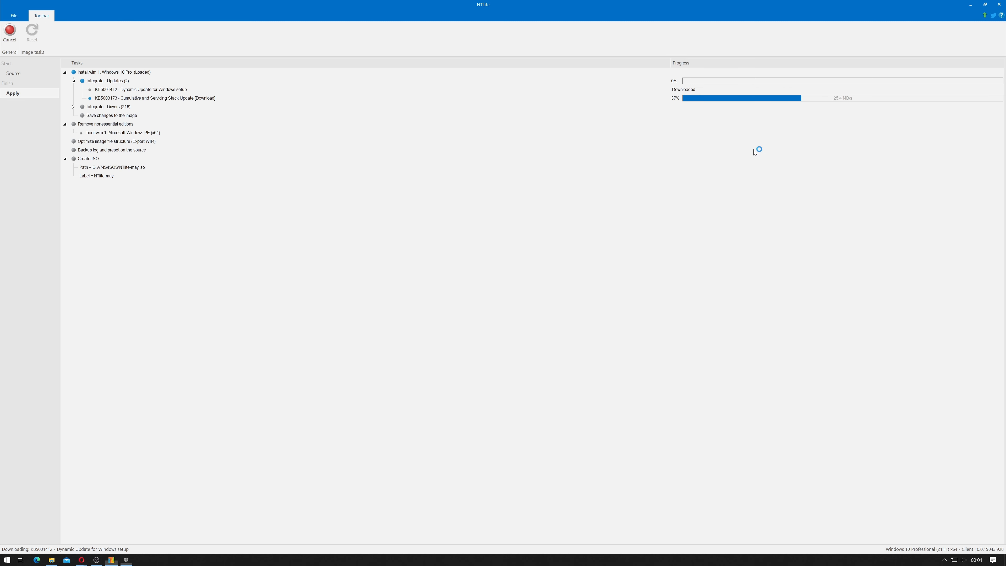